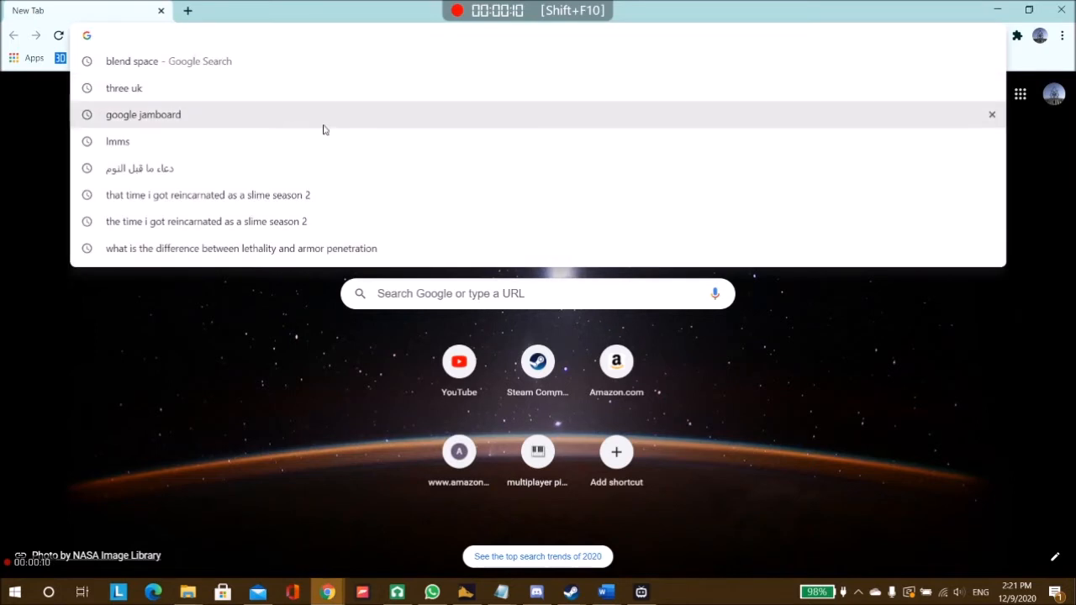
Step: Go to lmms.io and download the stable Windows 64-bit installer of LMMS 1.2.2
{"action": "type", "text": "lmms."}
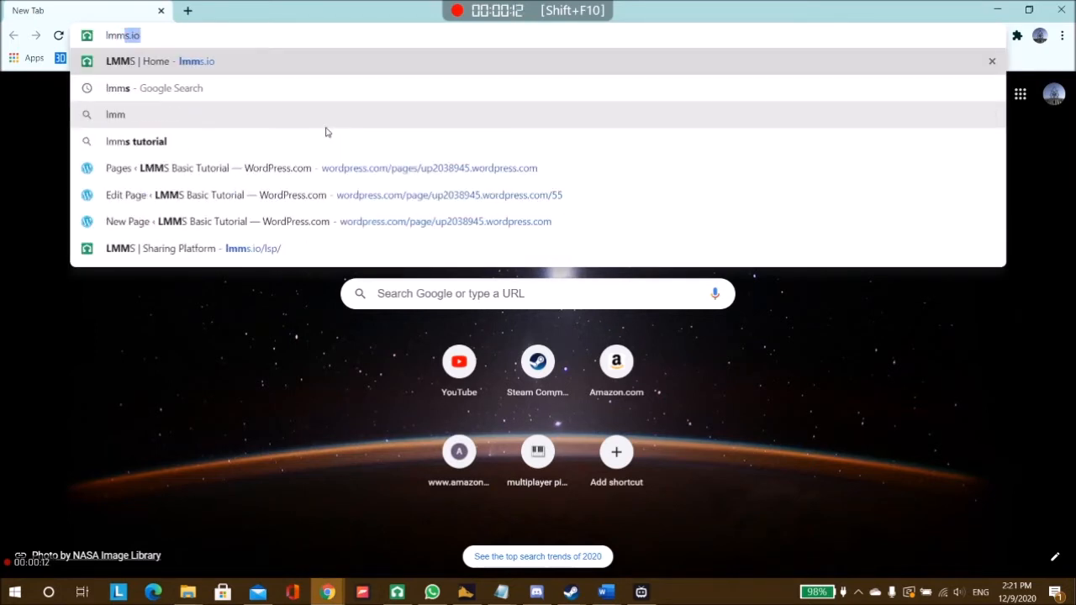
{"action": "type", "text": "io"}
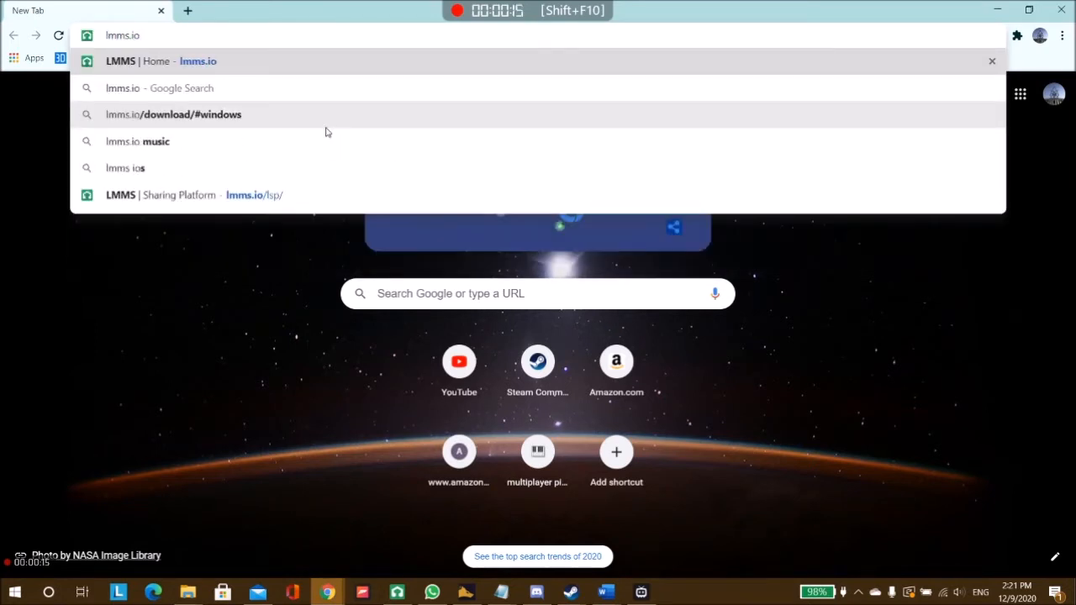
{"action": "key", "text": "Return"}
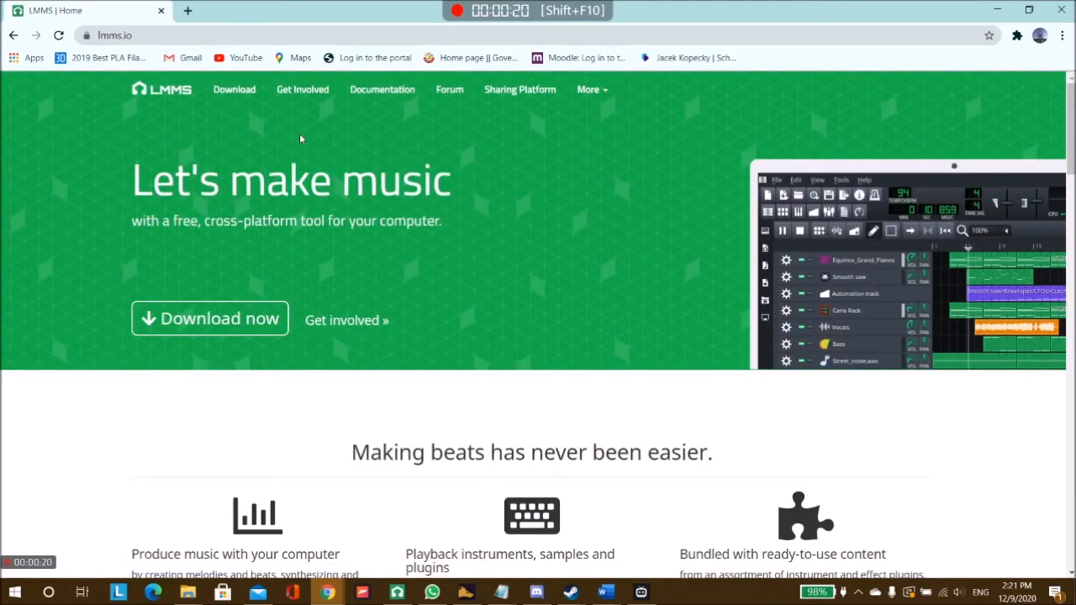
{"action": "left_click", "coordinate": [219, 333]}
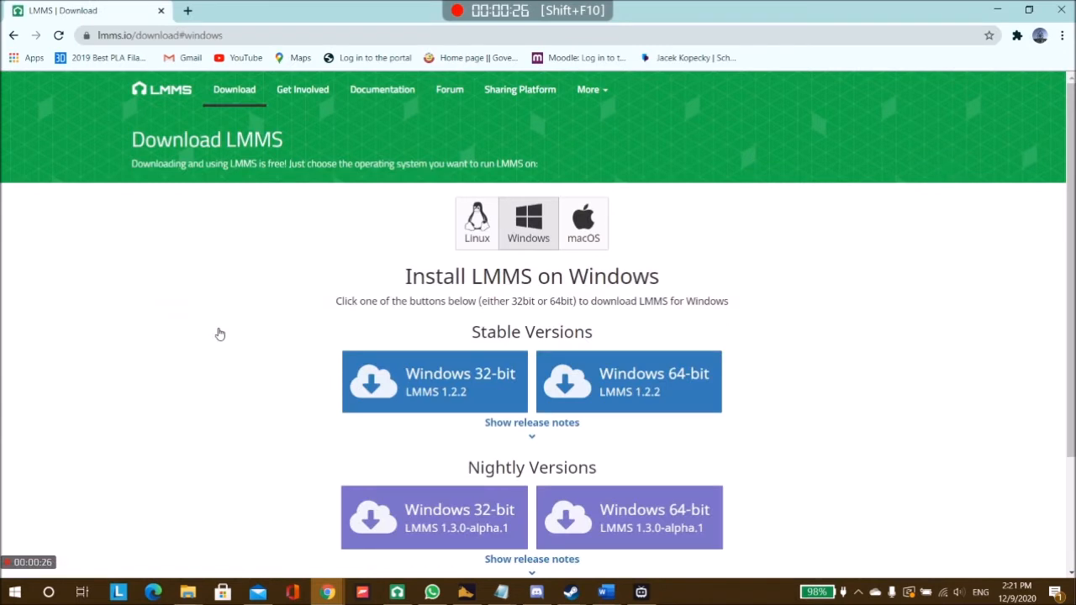
{"action": "scroll", "coordinate": [221, 333], "scroll_direction": "down", "scroll_amount": 1}
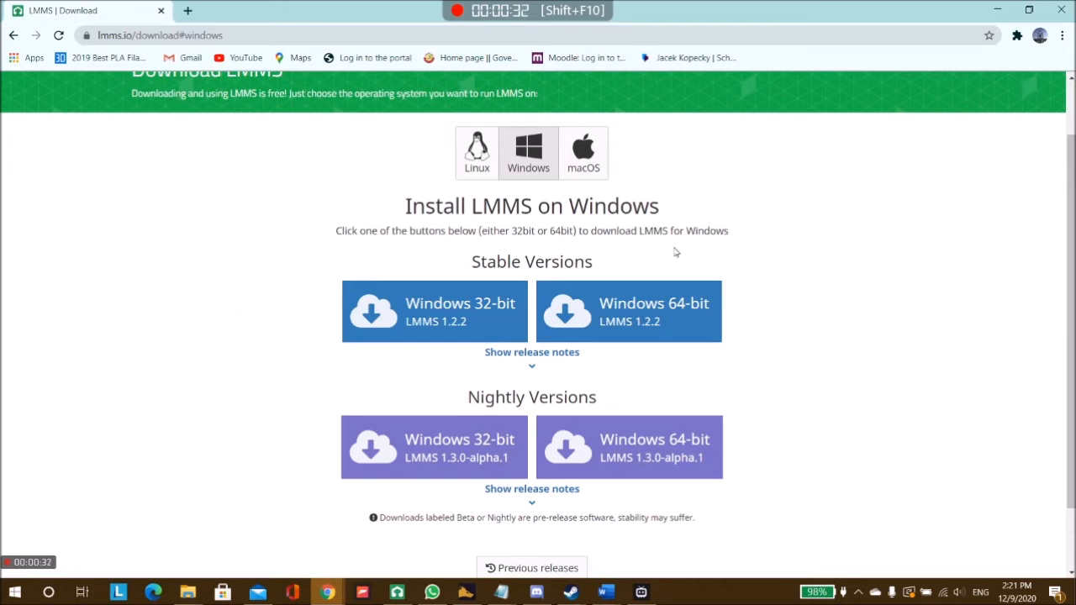
{"action": "left_click", "coordinate": [623, 322]}
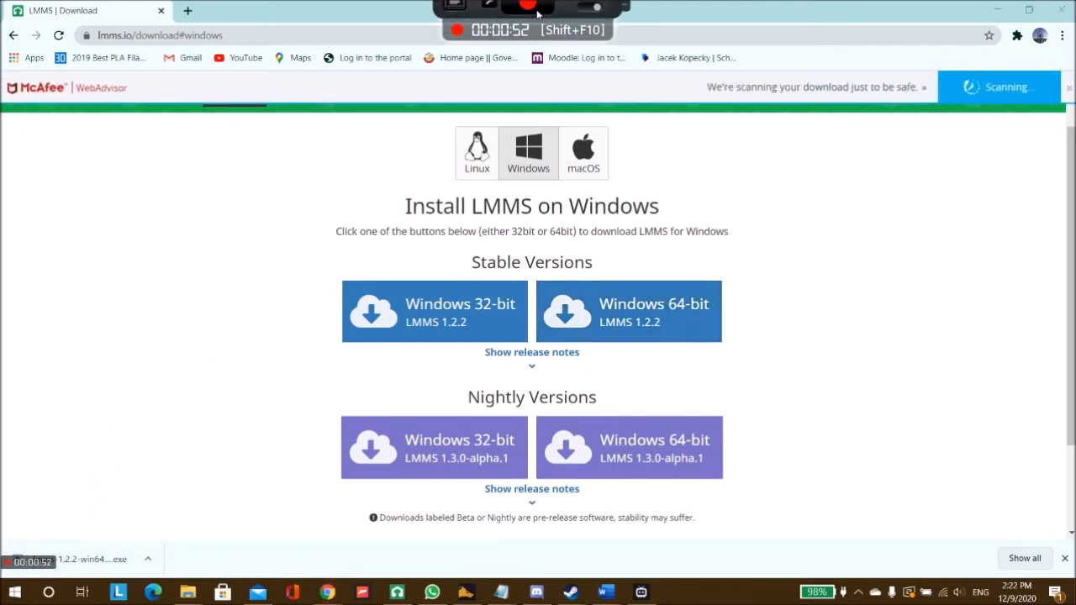
{"action": "left_click", "coordinate": [528, 18]}
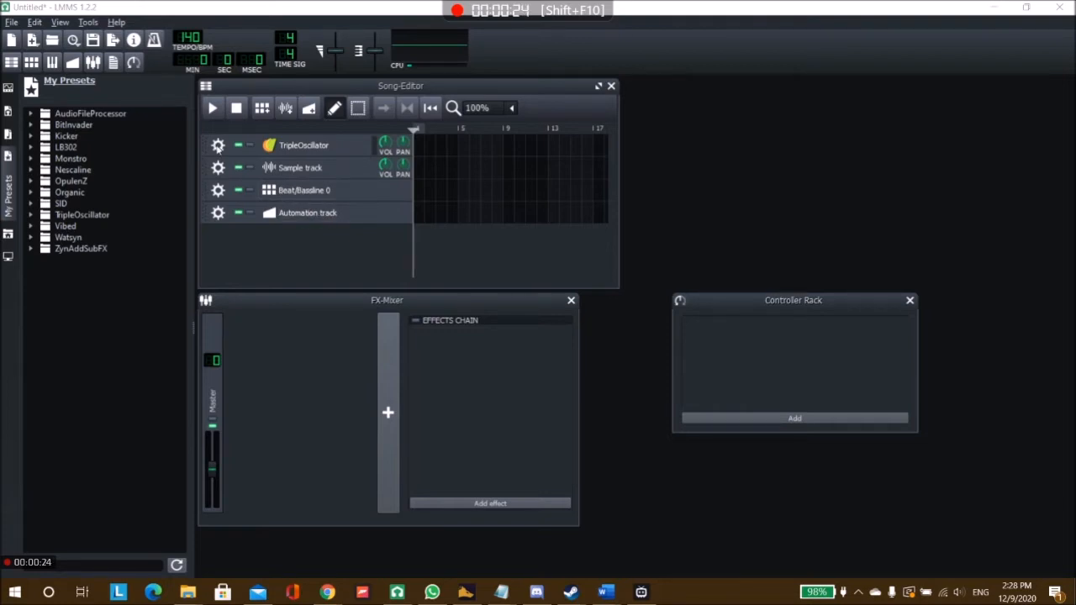
Step: Remove the default TripleOscillator, Sample, Beat/Bassline 0 and Automation tracks from the Song-Editor
{"action": "left_click", "coordinate": [219, 145]}
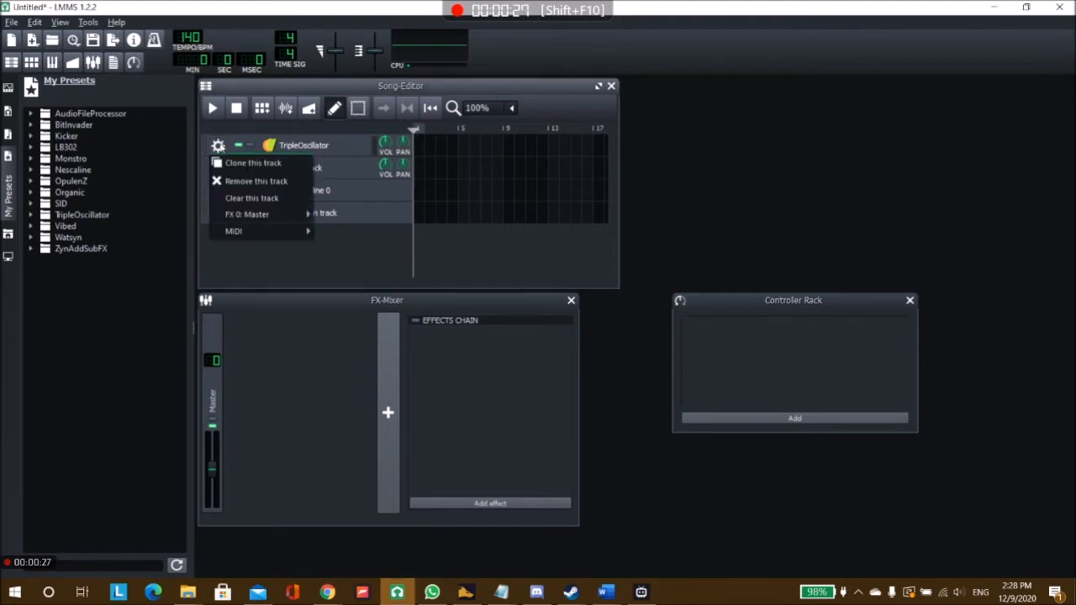
{"action": "left_click", "coordinate": [242, 181]}
{"action": "left_click", "coordinate": [219, 145]}
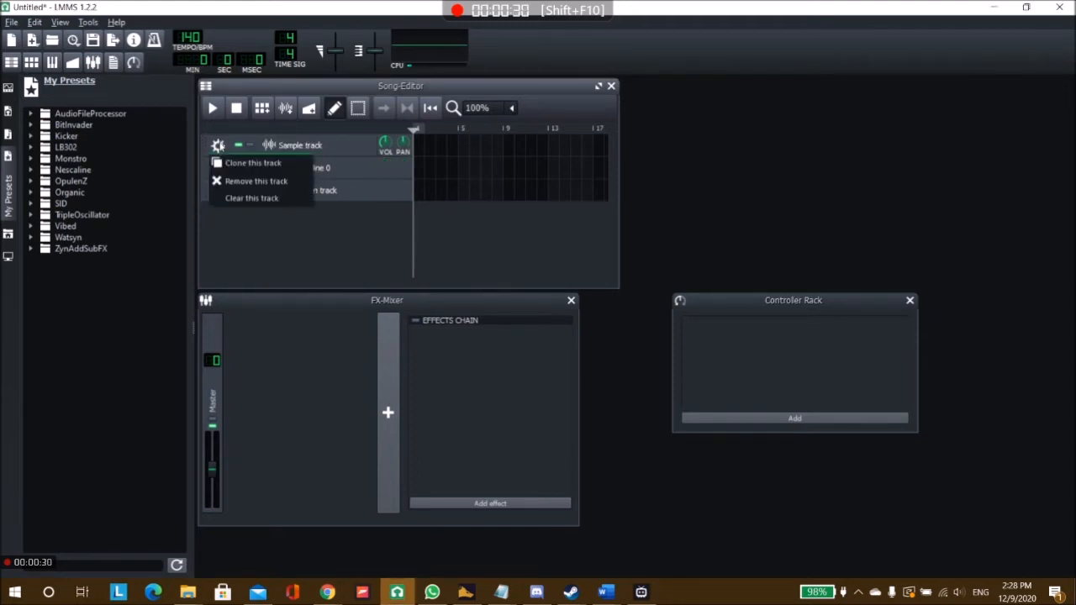
{"action": "left_click", "coordinate": [234, 180]}
{"action": "left_click", "coordinate": [218, 146]}
{"action": "left_click", "coordinate": [234, 181]}
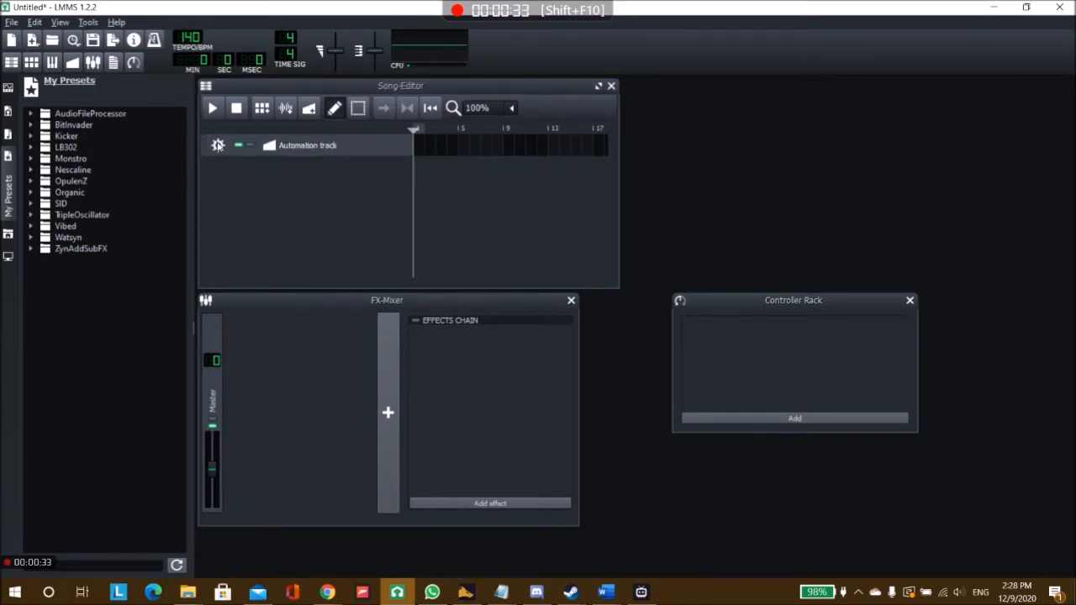
{"action": "left_click", "coordinate": [217, 144]}
{"action": "left_click", "coordinate": [235, 181]}
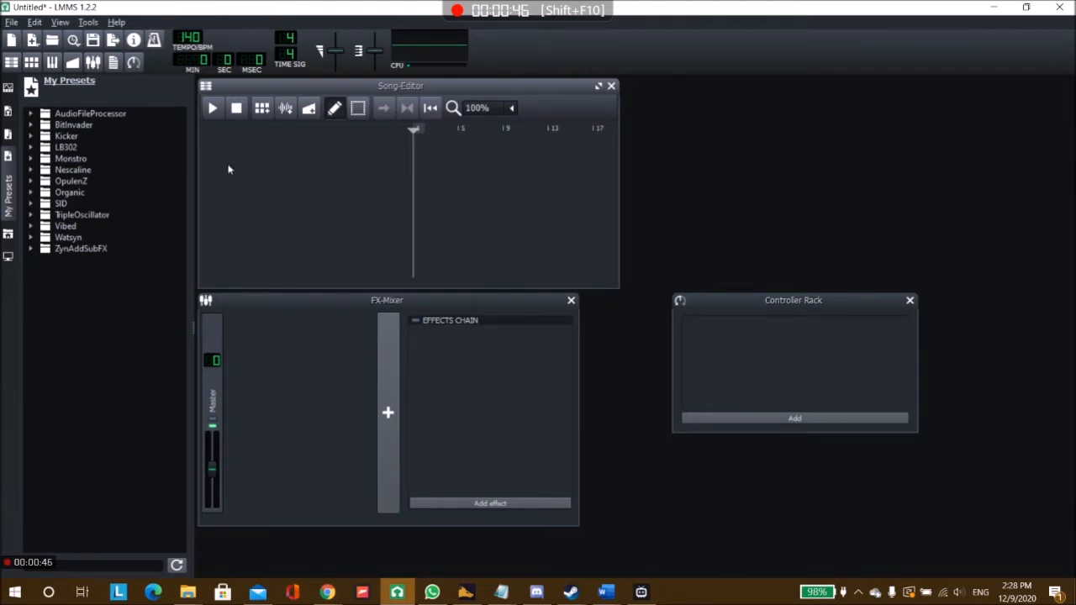
Step: Add the TripleOscillator preset Bell.xpf to the empty Song-Editor as an instrument track
{"action": "left_click", "coordinate": [9, 164]}
{"action": "left_click", "coordinate": [8, 160]}
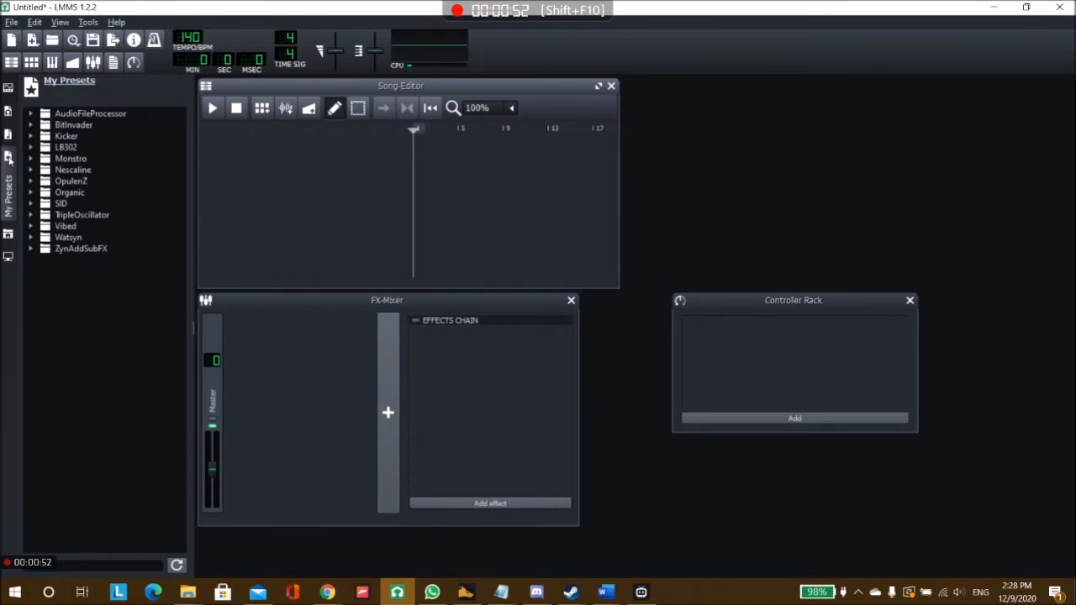
{"action": "left_click", "coordinate": [32, 214]}
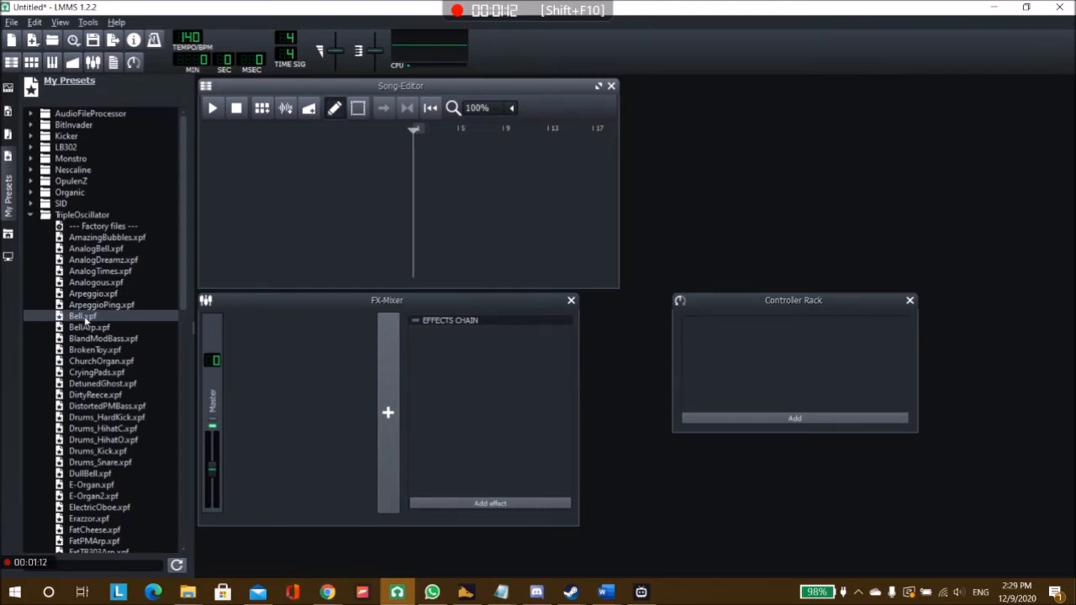
{"action": "left_click_drag", "start_coordinate": [87, 315], "coordinate": [294, 204]}
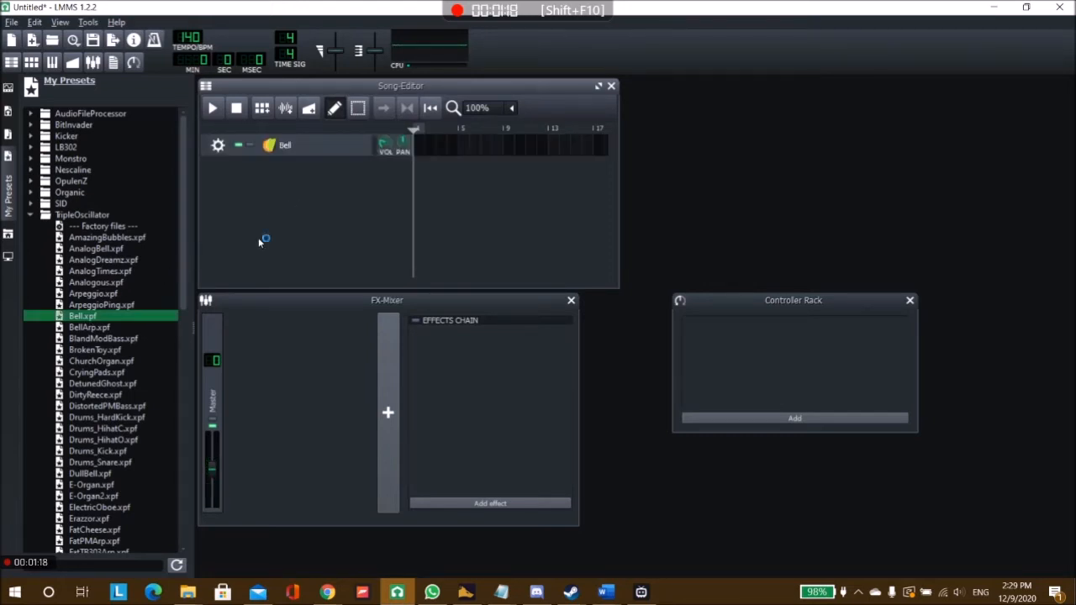
Step: Add the TripleOscillator presets E-Organ.xpf and RaveBass.xpf as tracks below the Bell track
{"action": "scroll", "coordinate": [96, 370], "scroll_direction": "down", "scroll_amount": 2}
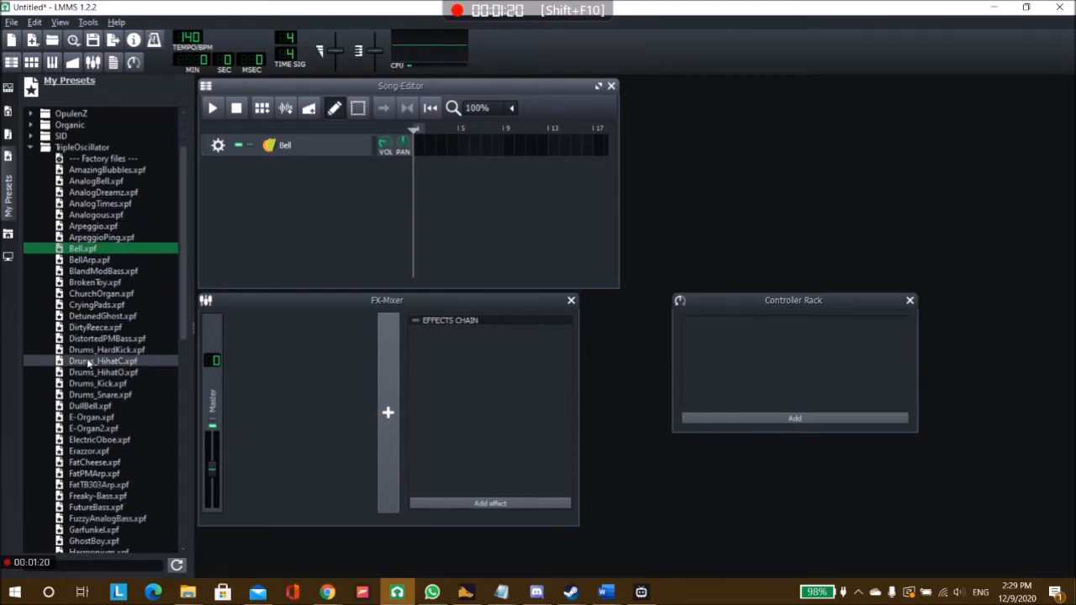
{"action": "scroll", "coordinate": [98, 393], "scroll_direction": "down", "scroll_amount": 1}
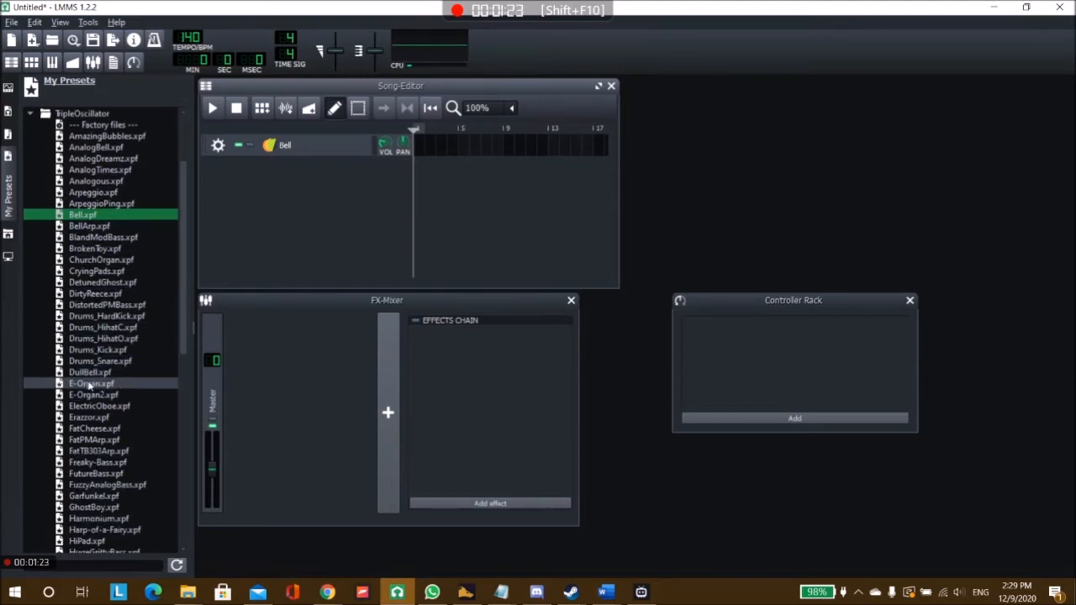
{"action": "left_click_drag", "start_coordinate": [92, 388], "coordinate": [305, 201]}
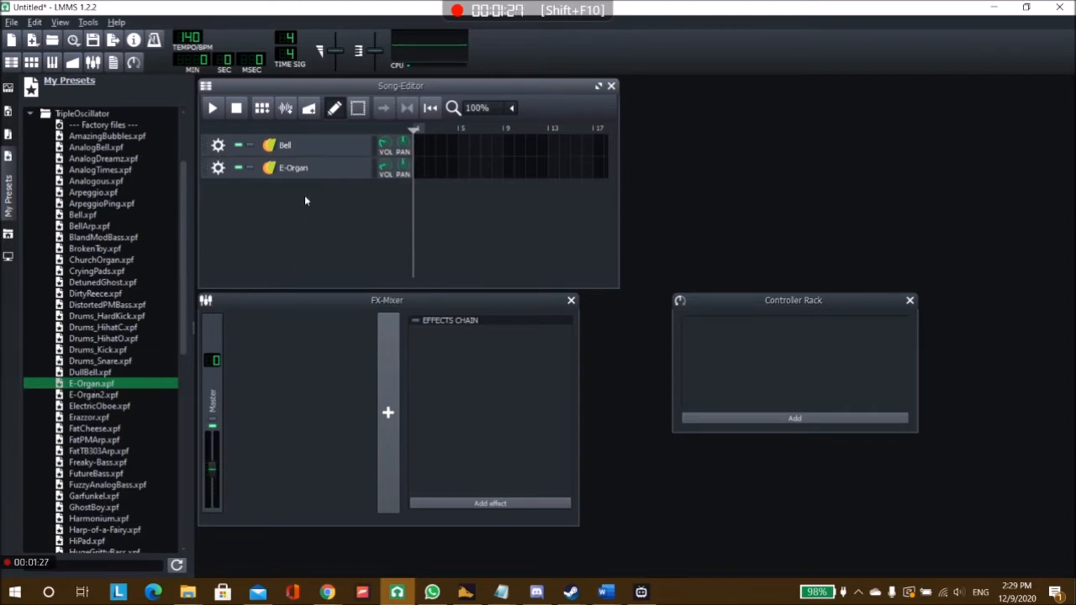
{"action": "scroll", "coordinate": [137, 292], "scroll_direction": "down", "scroll_amount": 2}
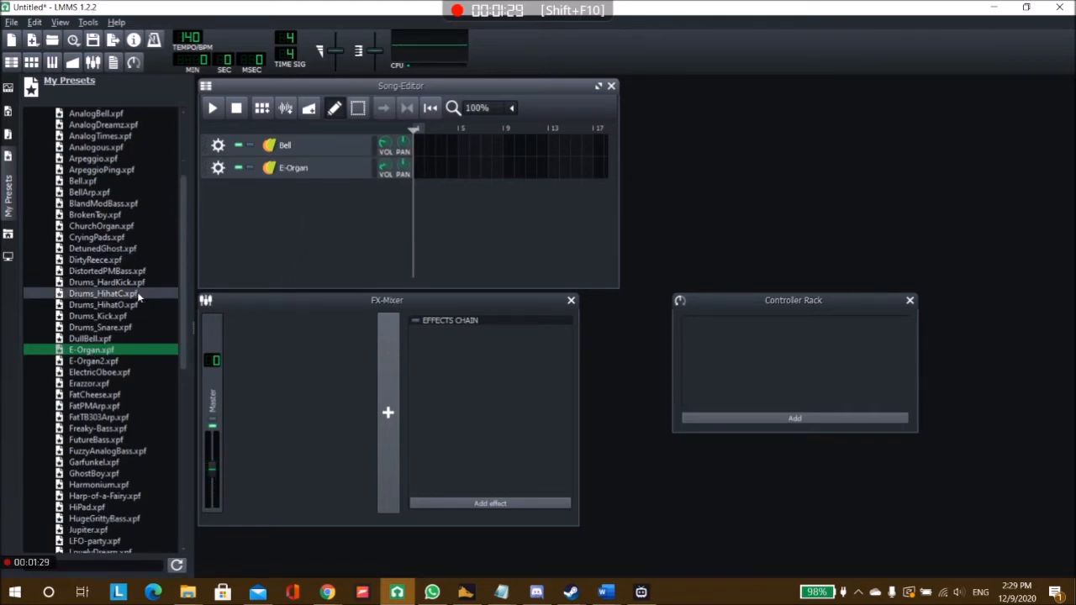
{"action": "scroll", "coordinate": [110, 349], "scroll_direction": "down", "scroll_amount": 6}
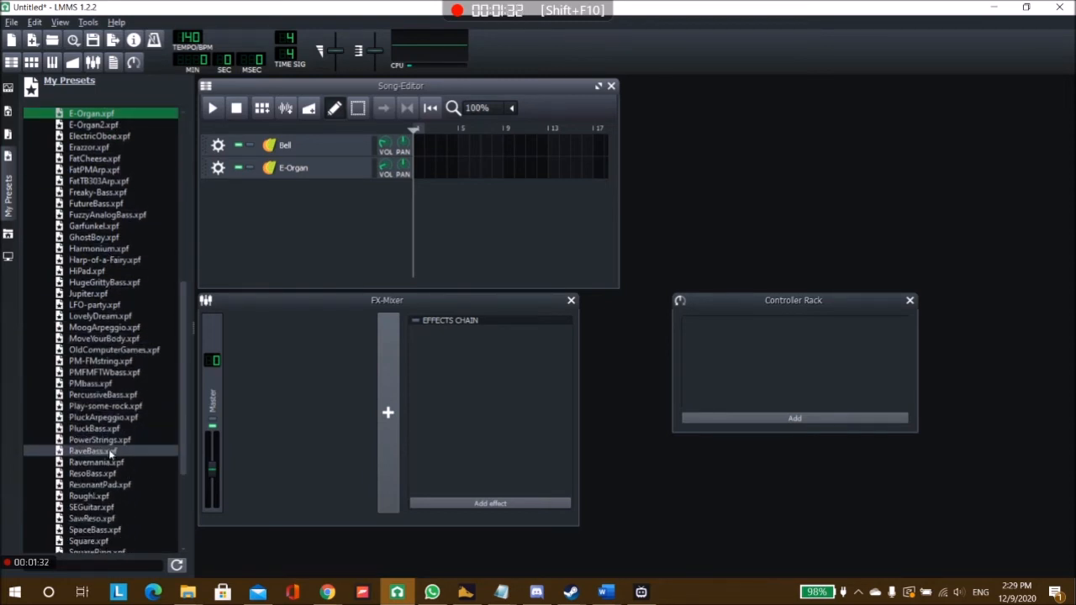
{"action": "left_click_drag", "start_coordinate": [93, 454], "coordinate": [302, 229]}
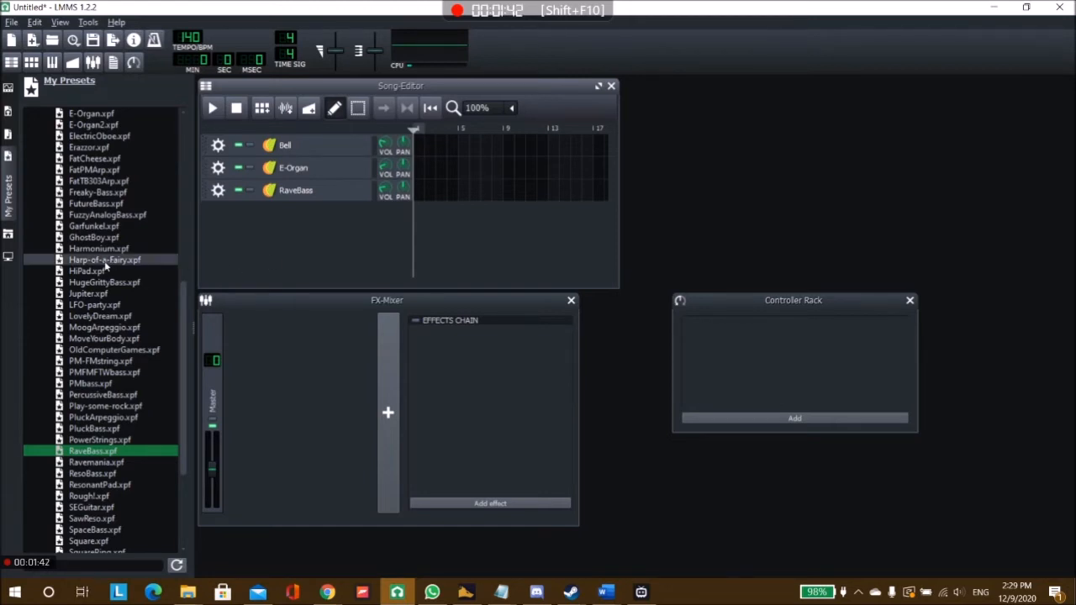
Step: Preview the sounds of the ChurchOrgan, BrokenToy, BlandModBass and BellArp presets without adding them to the song
{"action": "scroll", "coordinate": [95, 264], "scroll_direction": "up", "scroll_amount": 4}
{"action": "scroll", "coordinate": [105, 266], "scroll_direction": "up", "scroll_amount": 7}
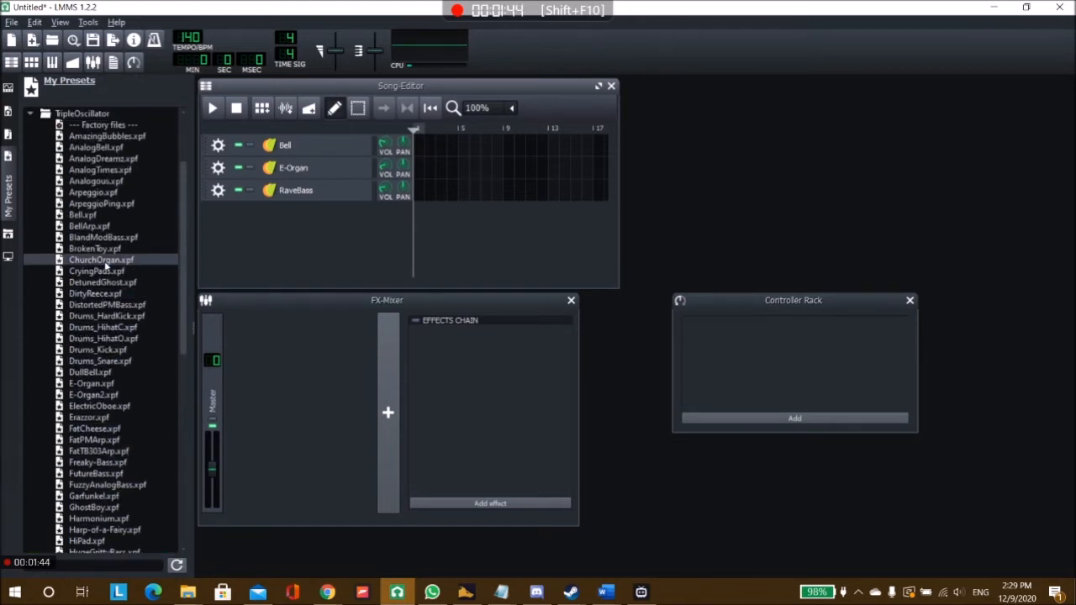
{"action": "scroll", "coordinate": [105, 266], "scroll_direction": "down", "scroll_amount": 3}
{"action": "left_click", "coordinate": [105, 265]}
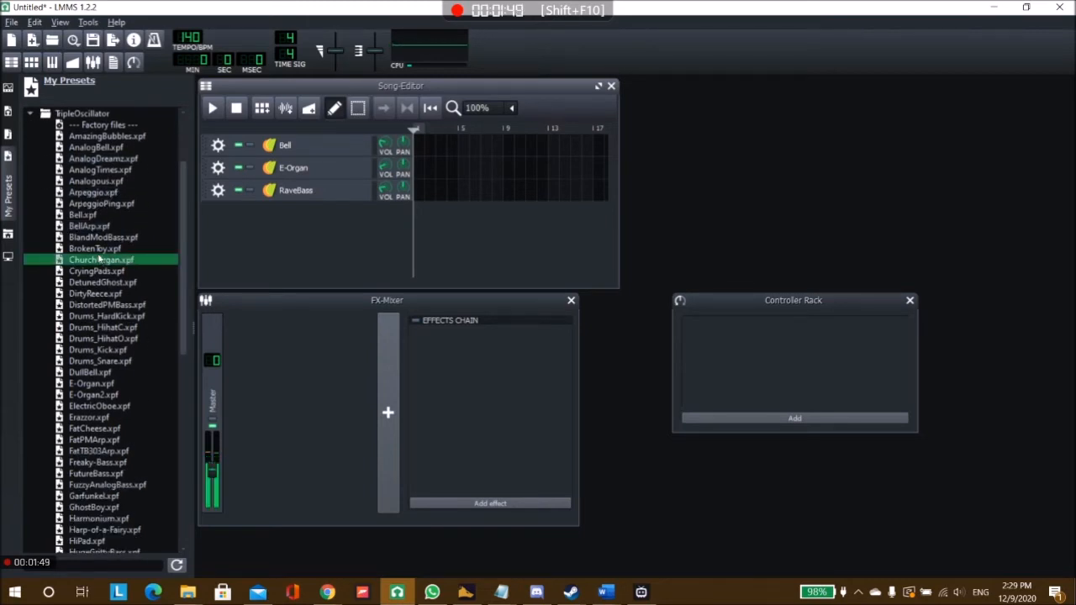
{"action": "left_click", "coordinate": [97, 251]}
{"action": "left_click", "coordinate": [91, 238]}
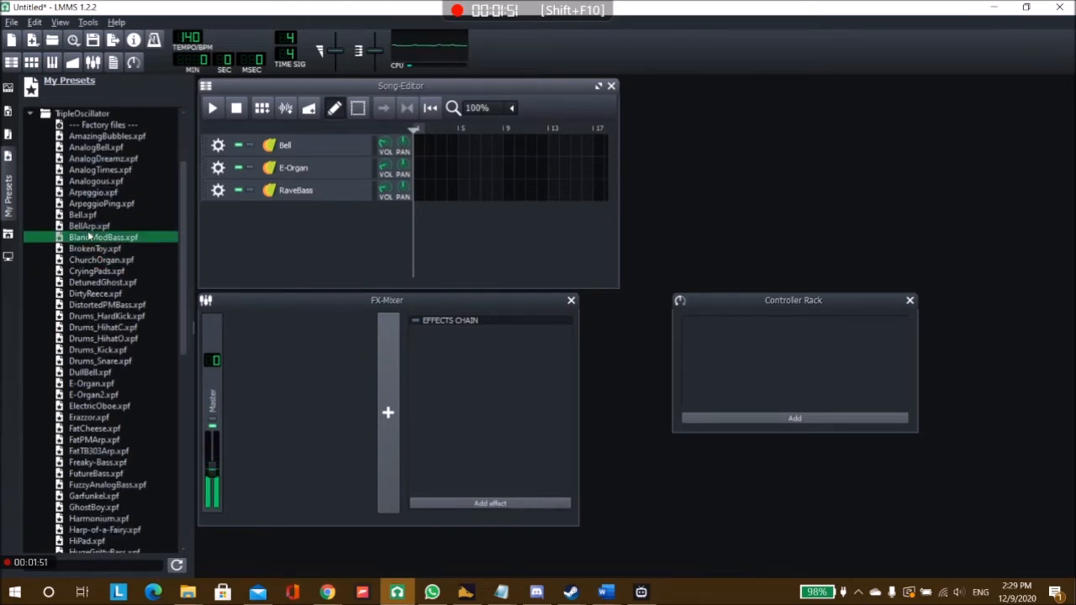
{"action": "left_click", "coordinate": [88, 227]}
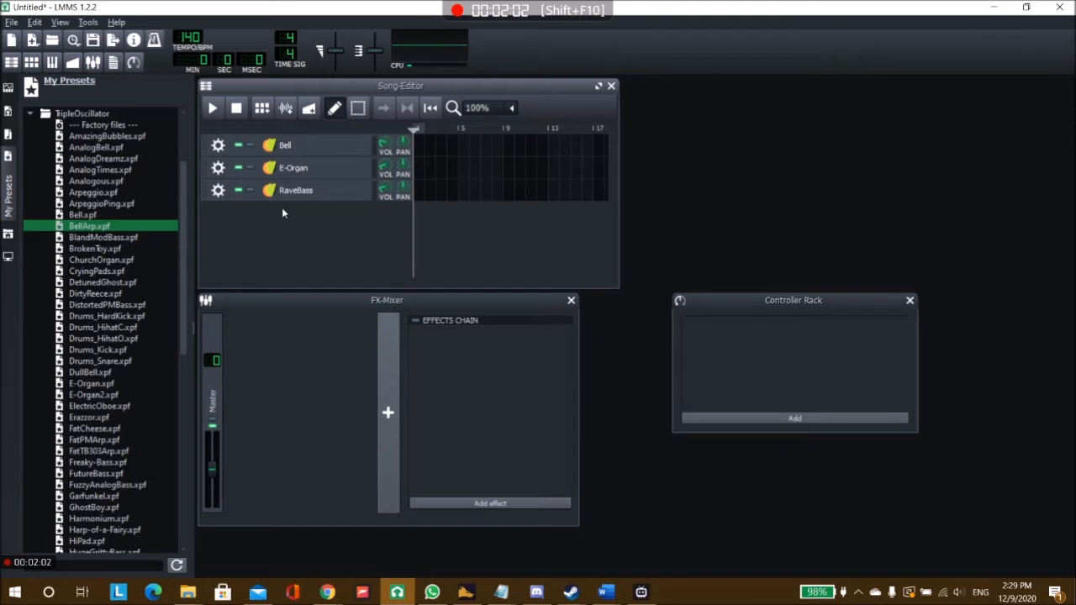
Step: Examine the Bell track's Triple Oscillator settings and volume envelope controls, and close its instrument window
{"action": "left_click", "coordinate": [300, 149]}
{"action": "left_click_drag", "start_coordinate": [942, 90], "coordinate": [519, 152]}
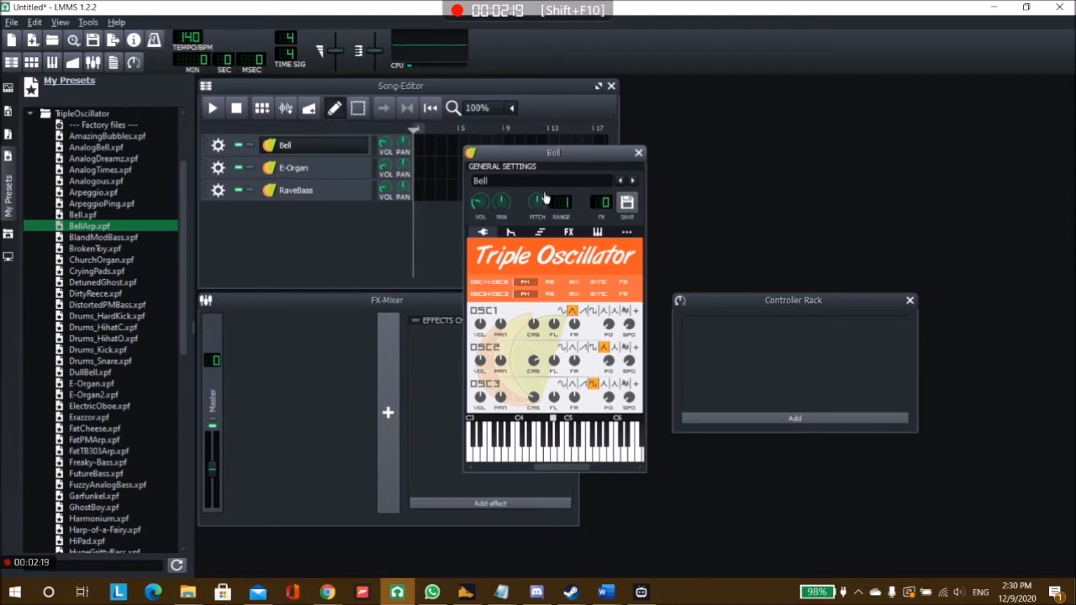
{"action": "left_click_drag", "start_coordinate": [538, 207], "coordinate": [480, 232]}
{"action": "left_click", "coordinate": [510, 232]}
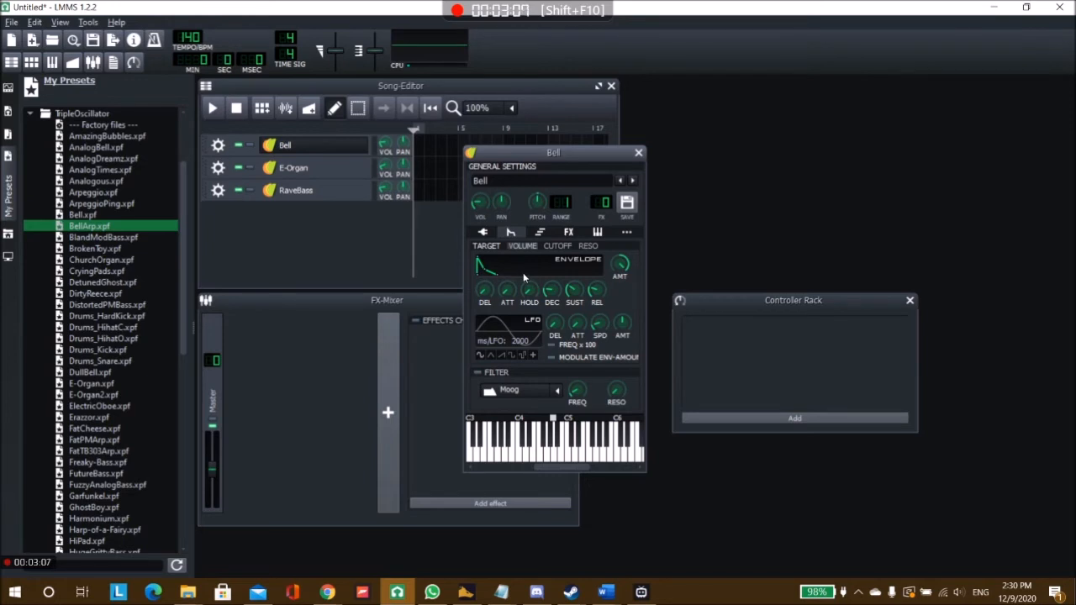
{"action": "left_click_drag", "start_coordinate": [508, 297], "coordinate": [485, 303]}
{"action": "left_click_drag", "start_coordinate": [551, 297], "coordinate": [520, 297]}
{"action": "mouse_move", "coordinate": [506, 291]}
{"action": "left_mouse_down"}
{"action": "mouse_move", "coordinate": [496, 267]}
{"action": "mouse_move", "coordinate": [517, 290]}
{"action": "mouse_move", "coordinate": [541, 291]}
{"action": "mouse_move", "coordinate": [523, 273]}
{"action": "mouse_move", "coordinate": [525, 296]}
{"action": "left_mouse_up"}
{"action": "left_click", "coordinate": [483, 233]}
{"action": "left_click_drag", "start_coordinate": [614, 155], "coordinate": [613, 117]}
{"action": "left_click", "coordinate": [638, 115]}
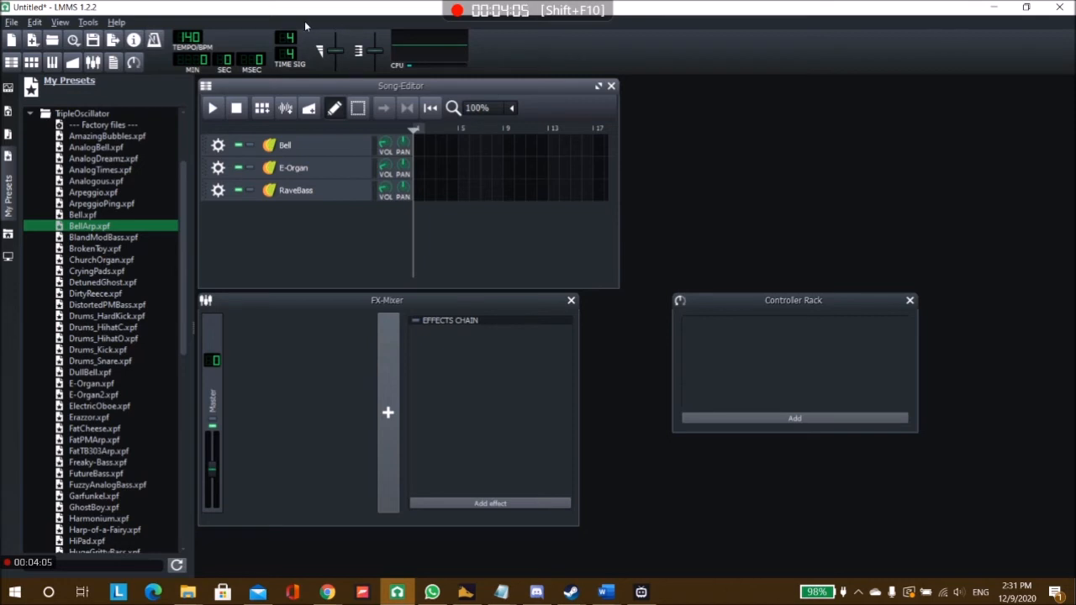
Step: Lower the song's master volume to below 100%
{"action": "left_click", "coordinate": [338, 56]}
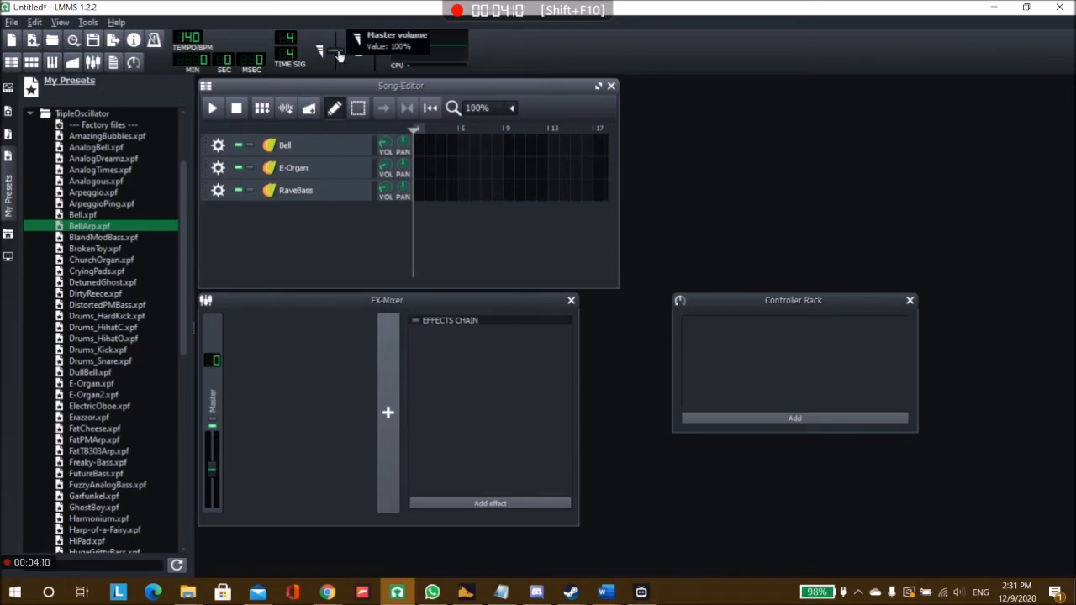
{"action": "left_click_drag", "start_coordinate": [339, 56], "coordinate": [337, 67]}
{"action": "left_click", "coordinate": [336, 64]}
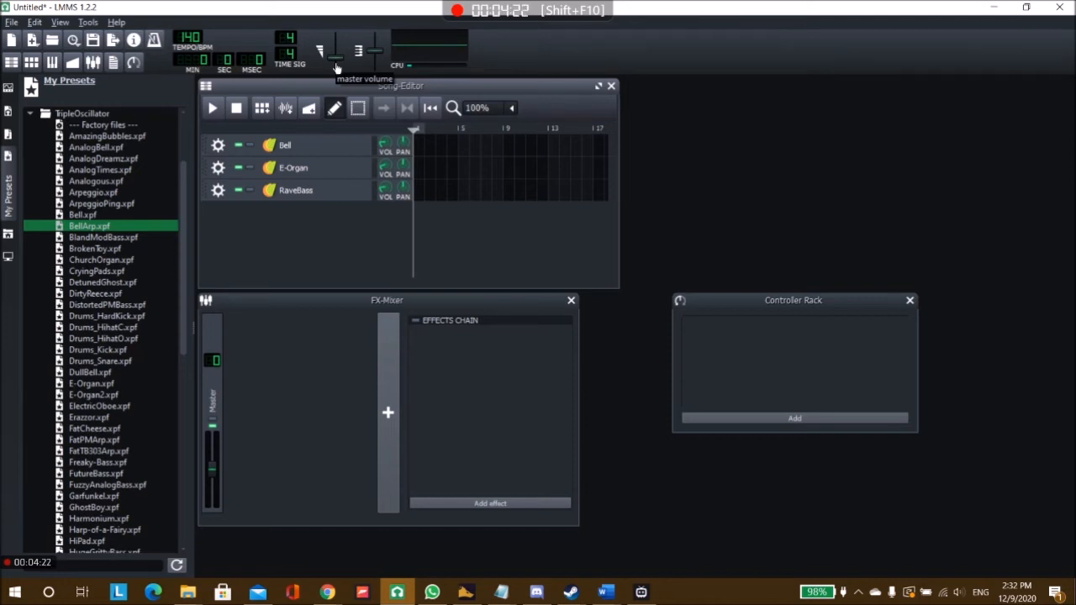
Step: Open the RaveBass track's chord stacking and arpeggio settings and move the instrument window clear of the Song-Editor
{"action": "left_click", "coordinate": [307, 191]}
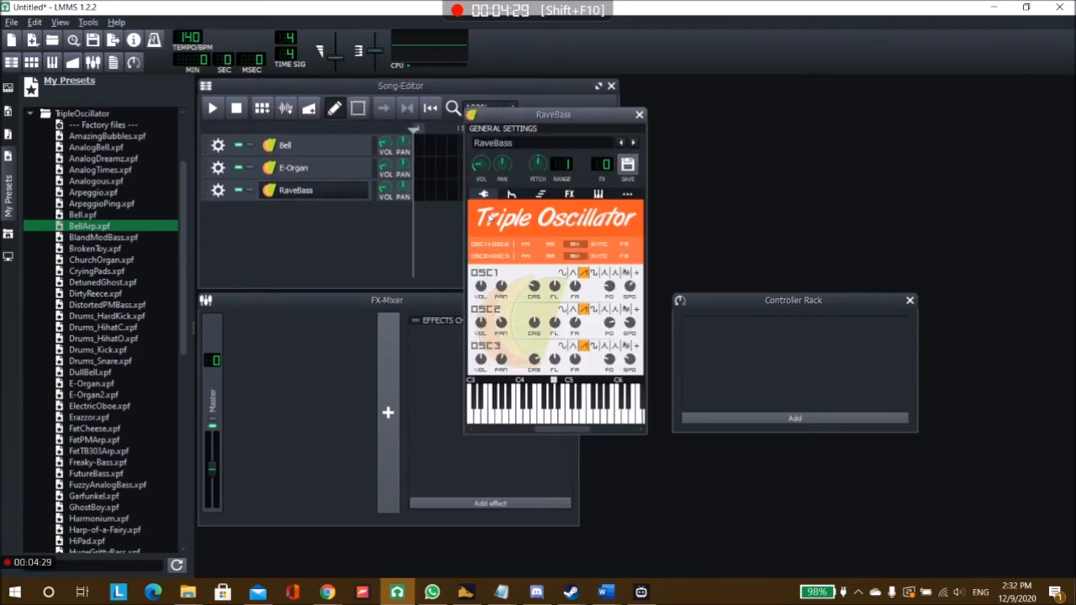
{"action": "left_click", "coordinate": [540, 194]}
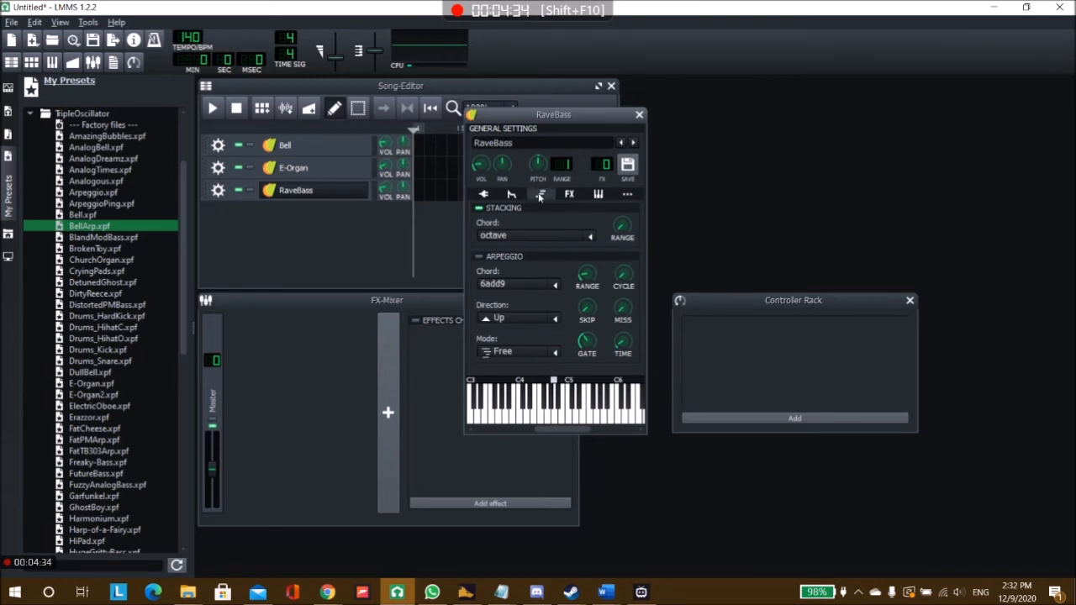
{"action": "left_click_drag", "start_coordinate": [550, 119], "coordinate": [734, 114]}
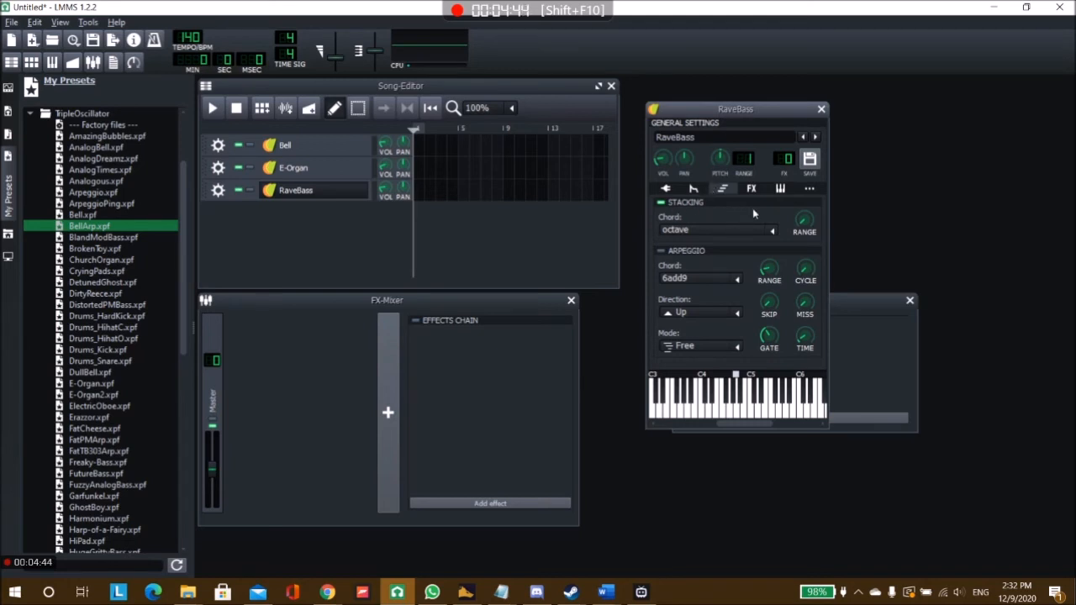
Step: Try a stacking chord range of 9 octaves on RaveBass and return the range to its minimum
{"action": "mouse_move", "coordinate": [802, 220]}
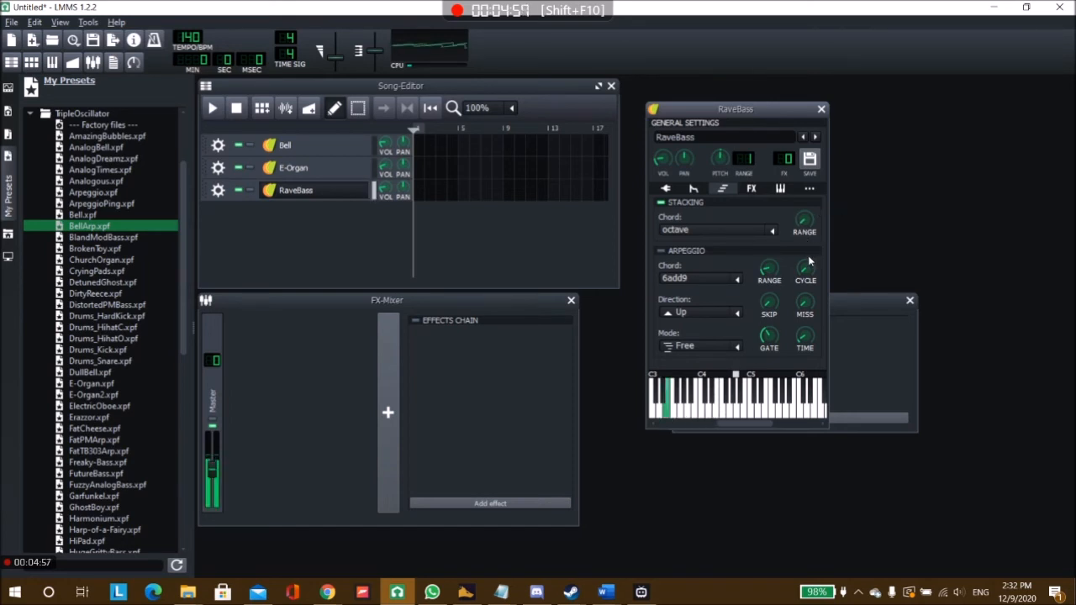
{"action": "left_click_drag", "start_coordinate": [801, 221], "coordinate": [824, 5]}
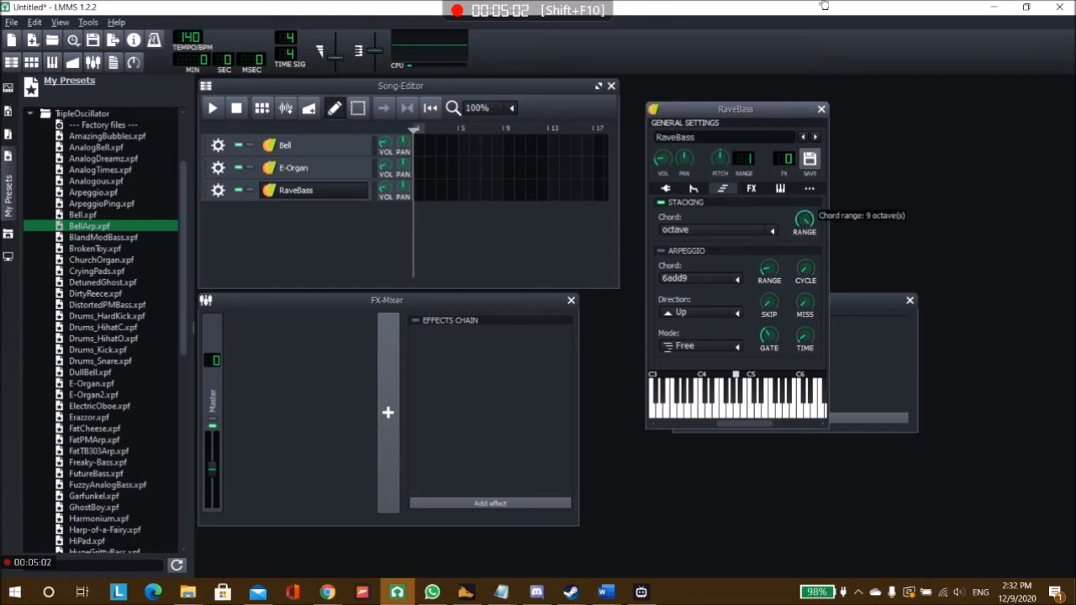
{"action": "left_click_drag", "start_coordinate": [824, 5], "coordinate": [804, 213]}
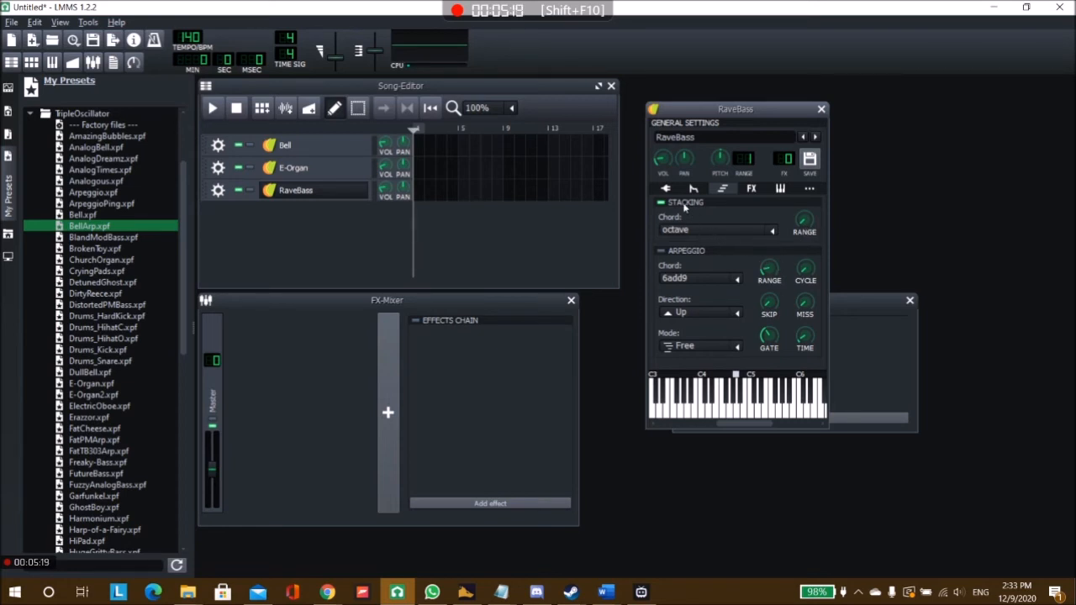
Step: Find Canyon Delay in the effect list and add it to the RaveBass effects chain
{"action": "left_click", "coordinate": [752, 189]}
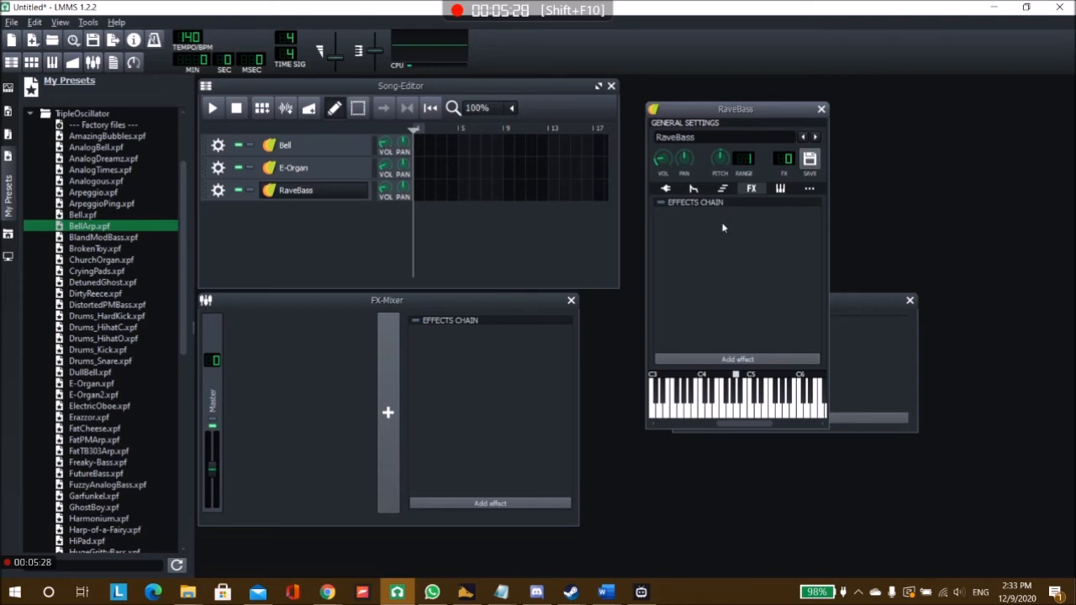
{"action": "left_click", "coordinate": [741, 358]}
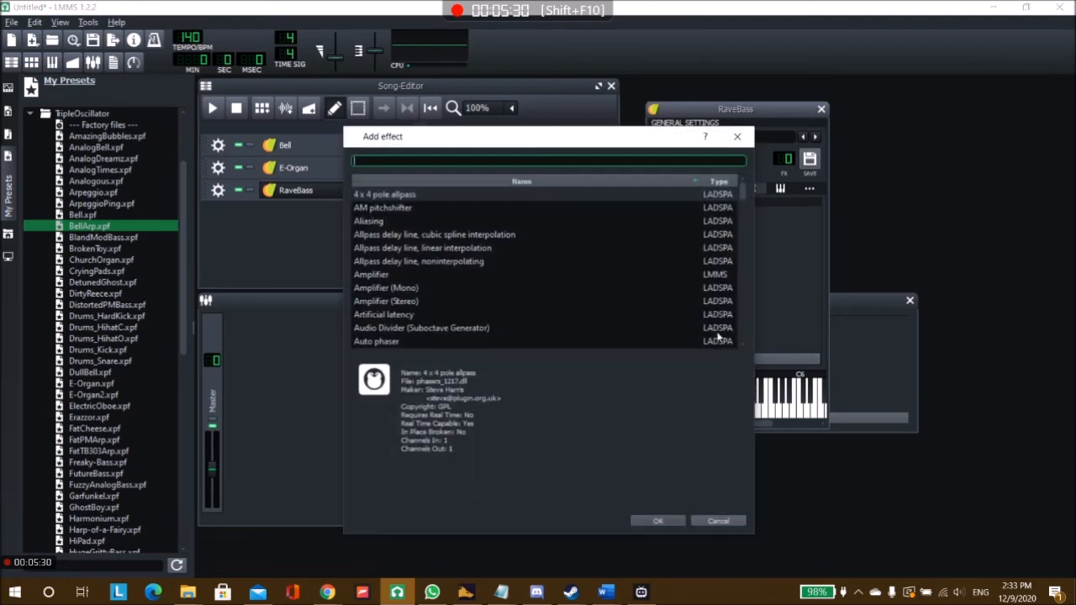
{"action": "type", "text": "cay"}
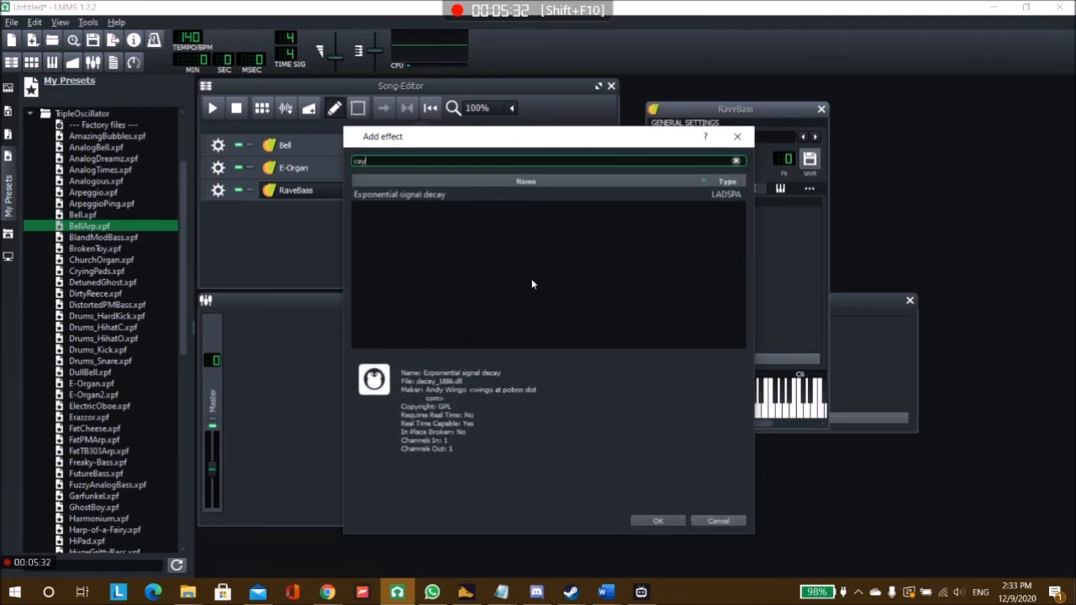
{"action": "key", "text": "BackSpace"}
{"action": "type", "text": "nyon"}
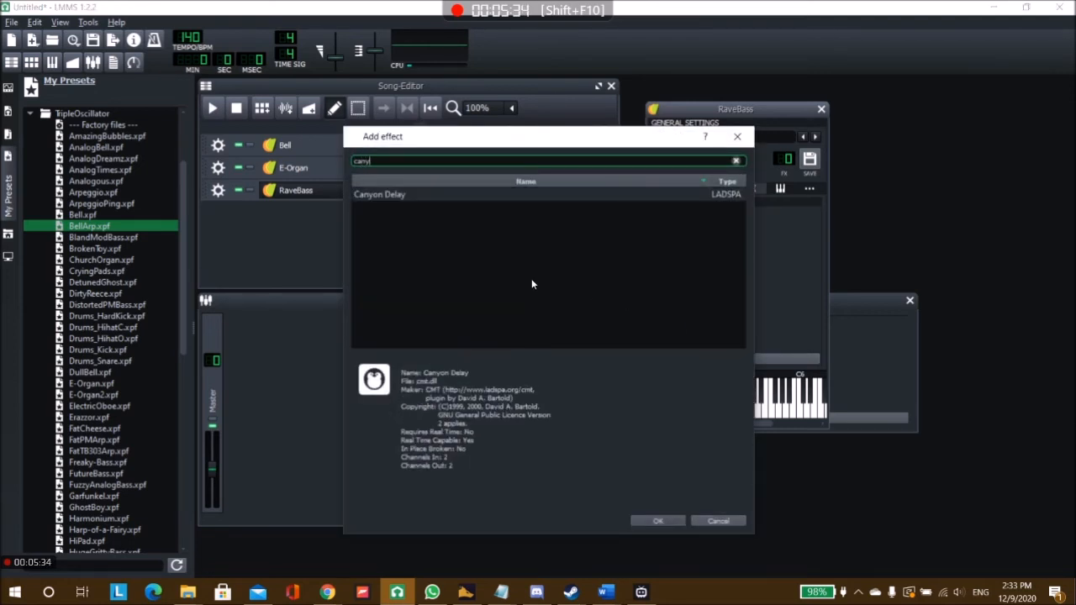
{"action": "left_click", "coordinate": [405, 200]}
{"action": "double_click", "coordinate": [404, 199]}
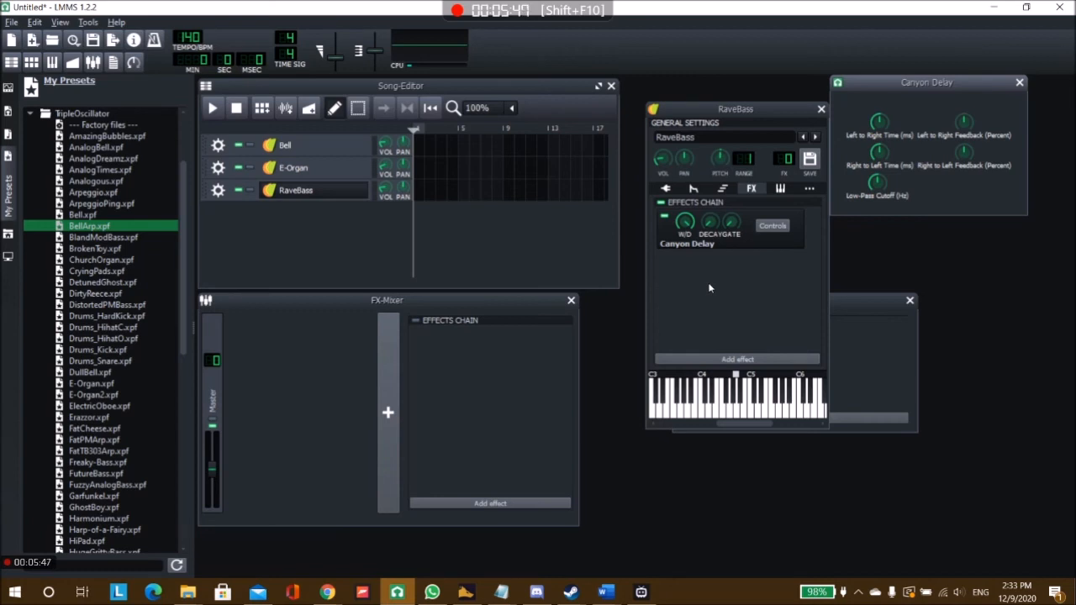
Step: Play a low note repeatedly on RaveBass to hear it with the Canyon Delay effect
{"action": "key", "text": "v"}
{"action": "key", "text": "v"}
{"action": "key", "text": "v"}
{"action": "key", "text": "v"}
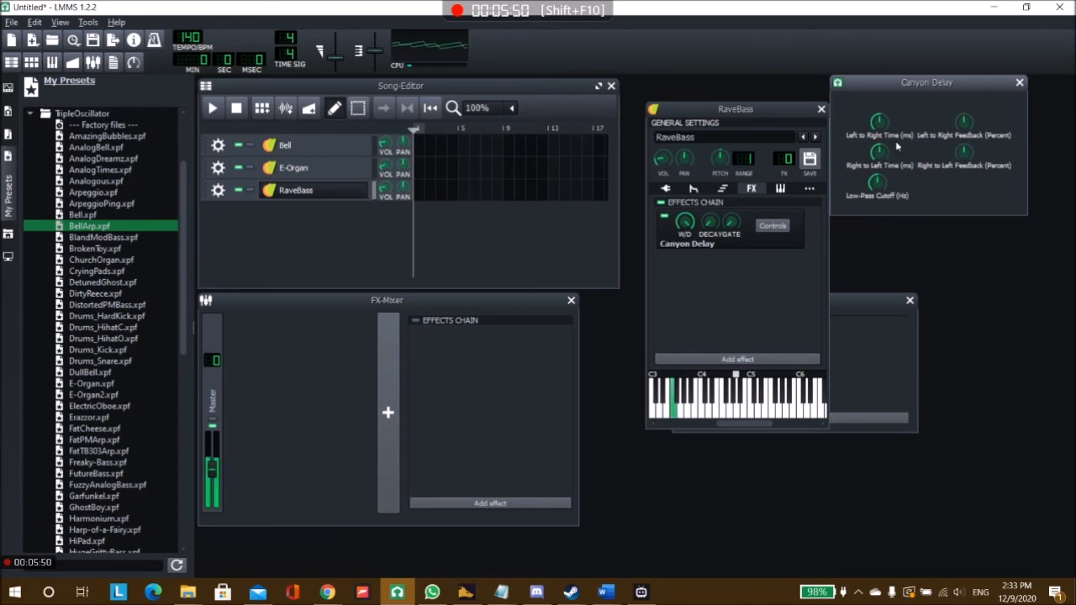
{"action": "key", "text": "v"}
Step: Move the Canyon Delay controls beside the effects chain, adjust Left to Right Time and Left to Right Feedback, and close them
{"action": "left_click_drag", "start_coordinate": [889, 85], "coordinate": [702, 259]}
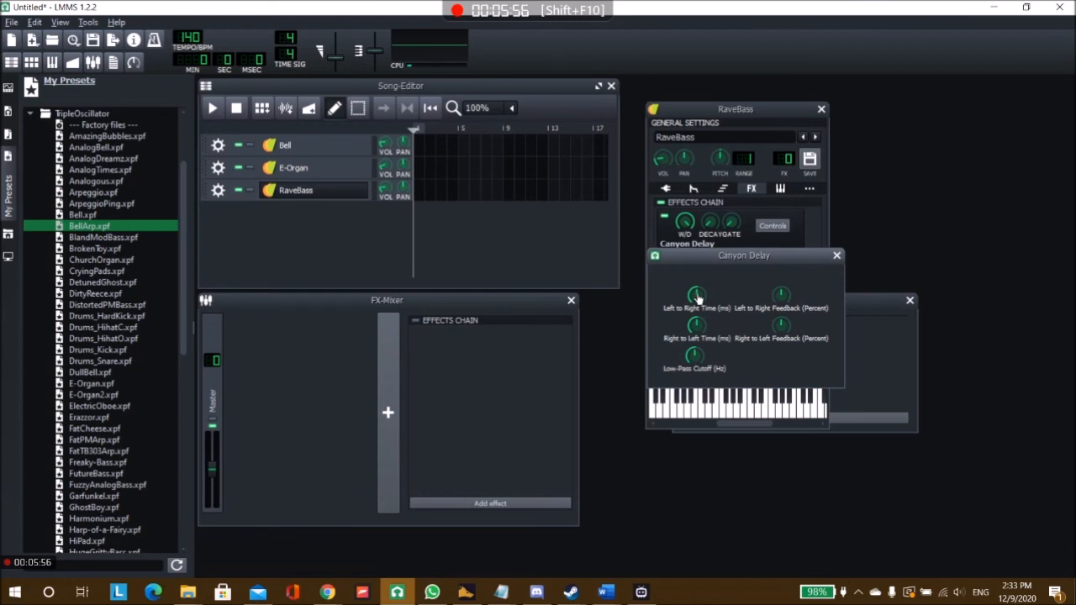
{"action": "left_click_drag", "start_coordinate": [701, 296], "coordinate": [695, 316]}
{"action": "mouse_move", "coordinate": [785, 301]}
{"action": "left_mouse_down"}
{"action": "mouse_move", "coordinate": [787, 279]}
{"action": "mouse_move", "coordinate": [785, 313]}
{"action": "left_mouse_up"}
{"action": "left_click", "coordinate": [837, 256]}
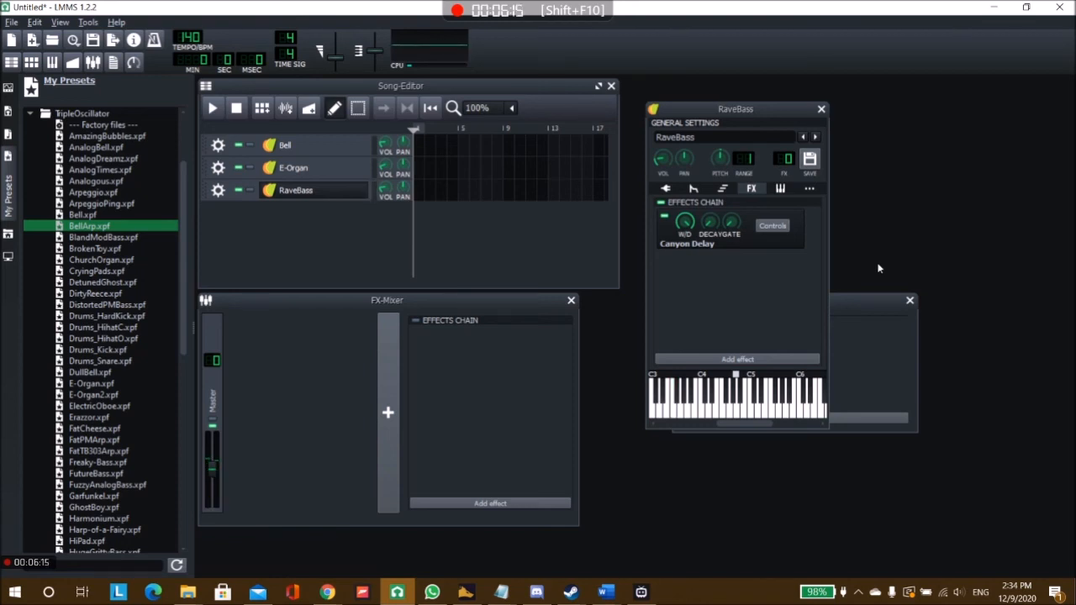
Step: Open RaveBass's MIDI settings and try to select Keystation 49 MK3 as the MIDI input device
{"action": "left_click", "coordinate": [781, 189]}
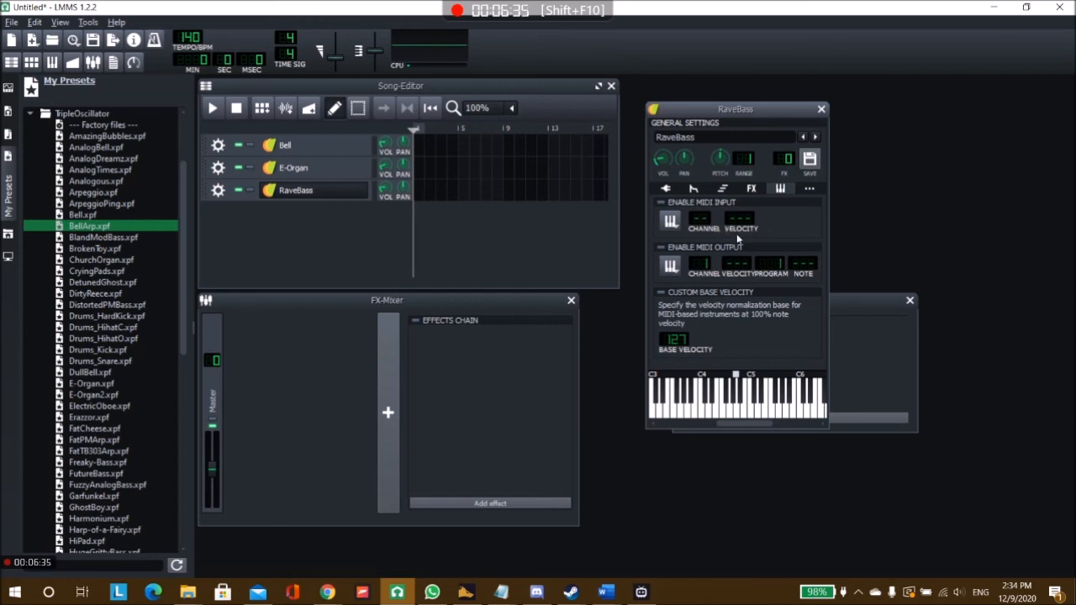
{"action": "left_click", "coordinate": [673, 223]}
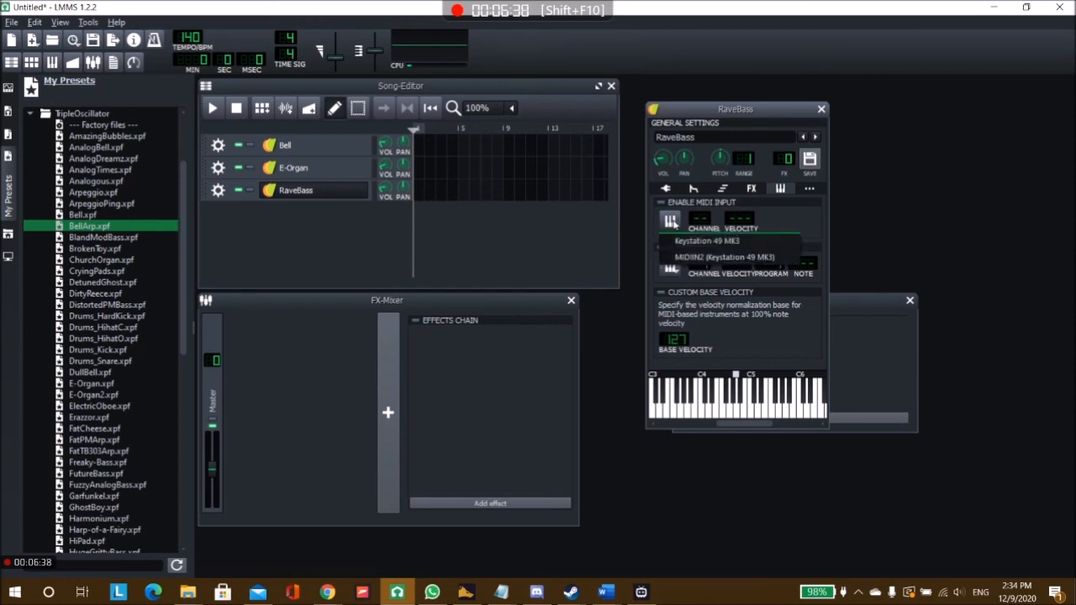
{"action": "left_click", "coordinate": [710, 243]}
{"action": "left_click", "coordinate": [677, 228]}
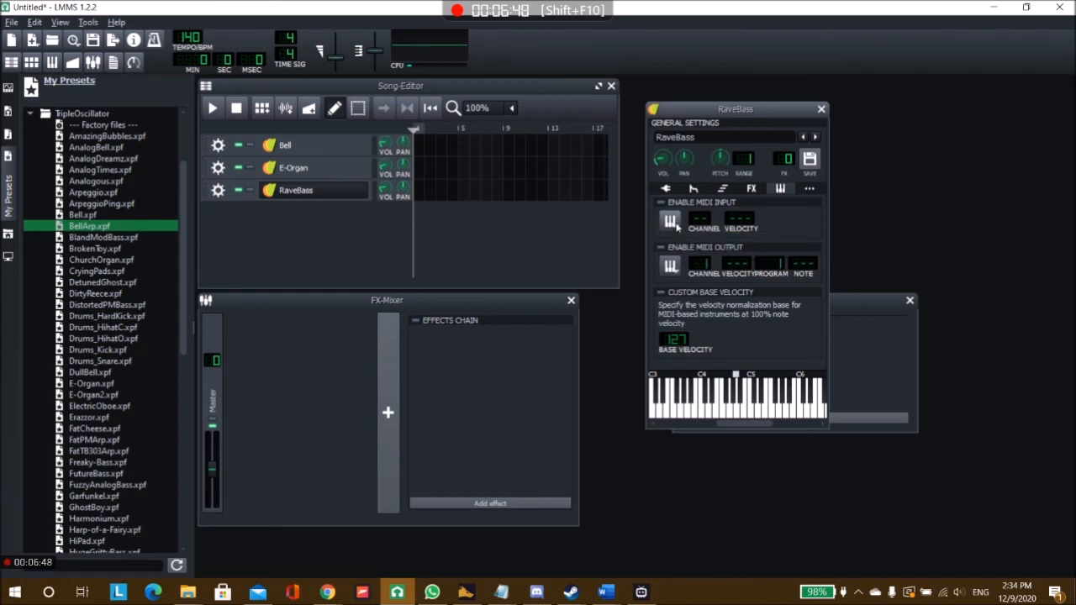
Step: Return RaveBass to its Triple Oscillator plugin settings, reposition the instrument window, and close it
{"action": "left_click", "coordinate": [666, 190]}
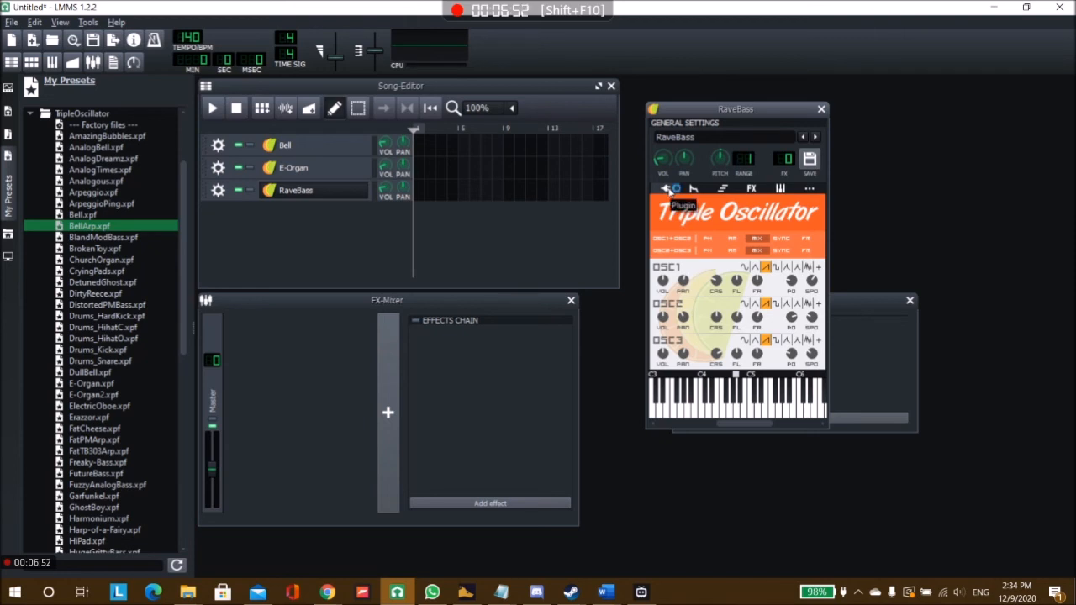
{"action": "left_click_drag", "start_coordinate": [747, 109], "coordinate": [646, 172]}
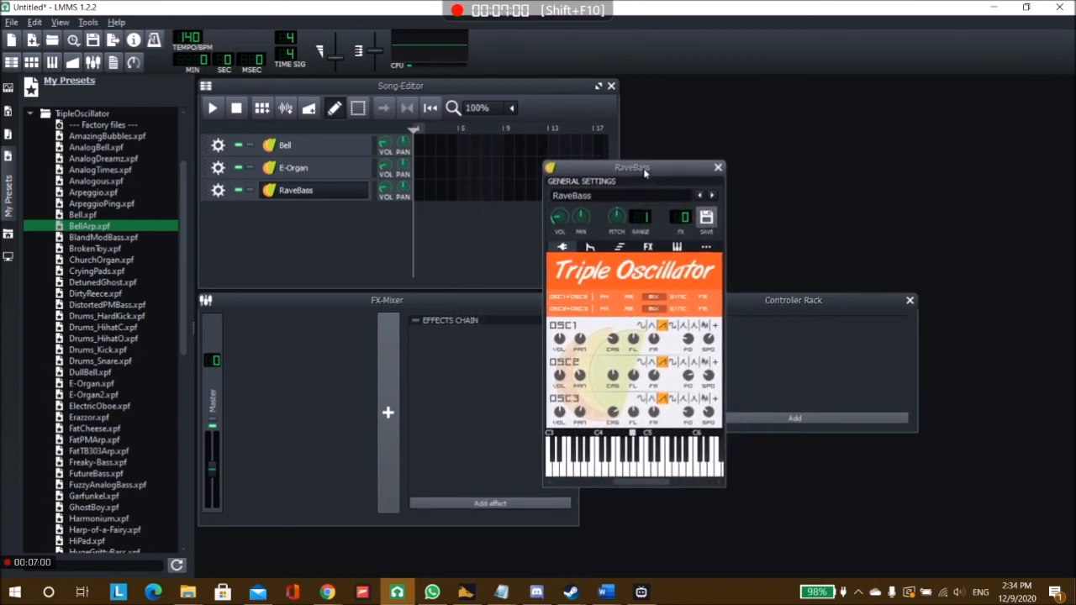
{"action": "left_click", "coordinate": [718, 168]}
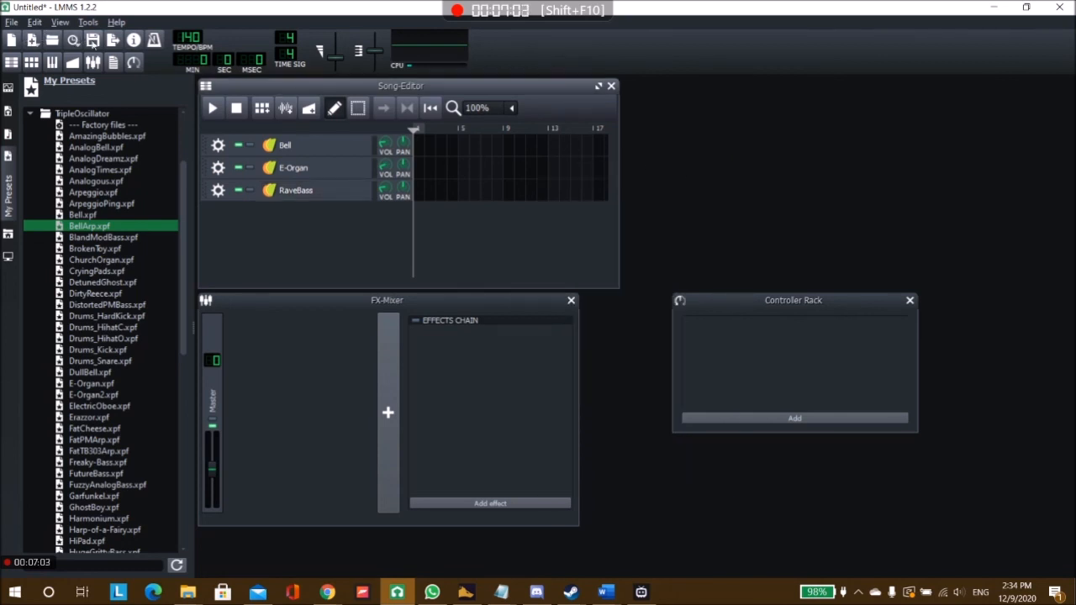